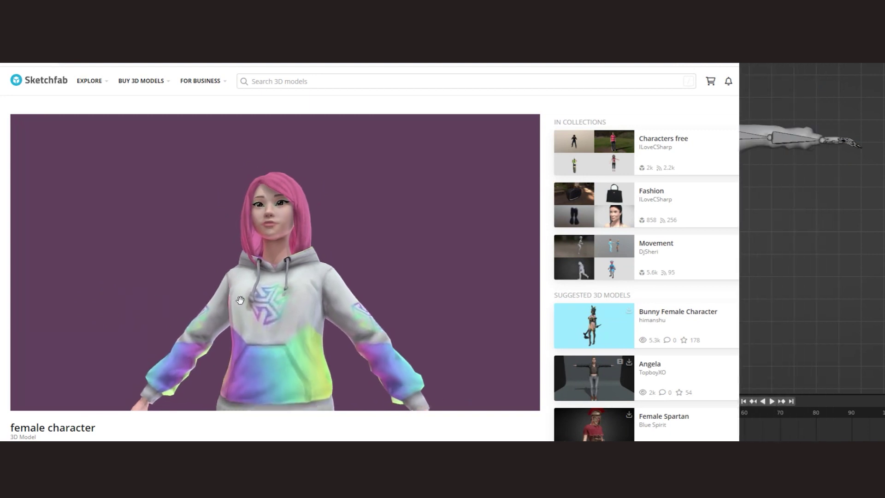
# Step: Find the free "female character" model in the Sketchfab characters collection, download its original glb format and view the model preview
pyautogui.moveTo(333, 309)
pyautogui.mouseDown()
pyautogui.moveTo(410, 311)
pyautogui.moveTo(378, 319)
pyautogui.moveTo(347, 269)
pyautogui.moveTo(335, 273)
pyautogui.mouseUp()
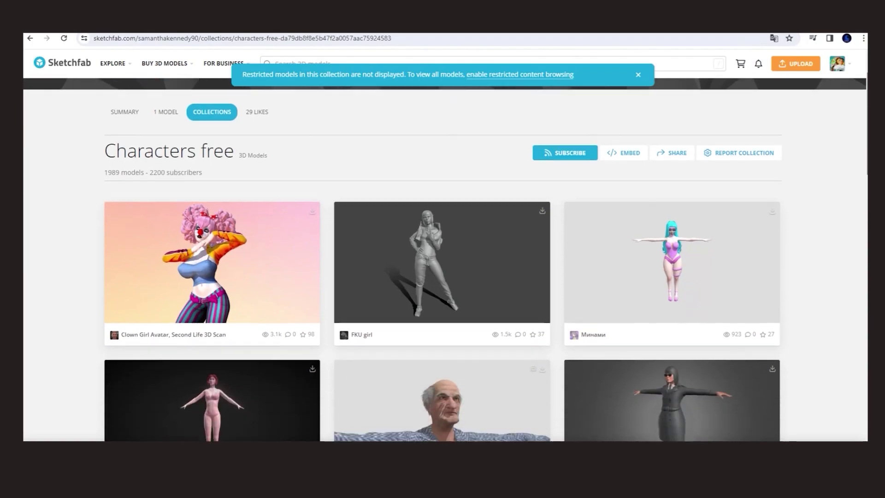
pyautogui.scroll(-5, 863, 185)
pyautogui.scroll(-15, 863, 186)
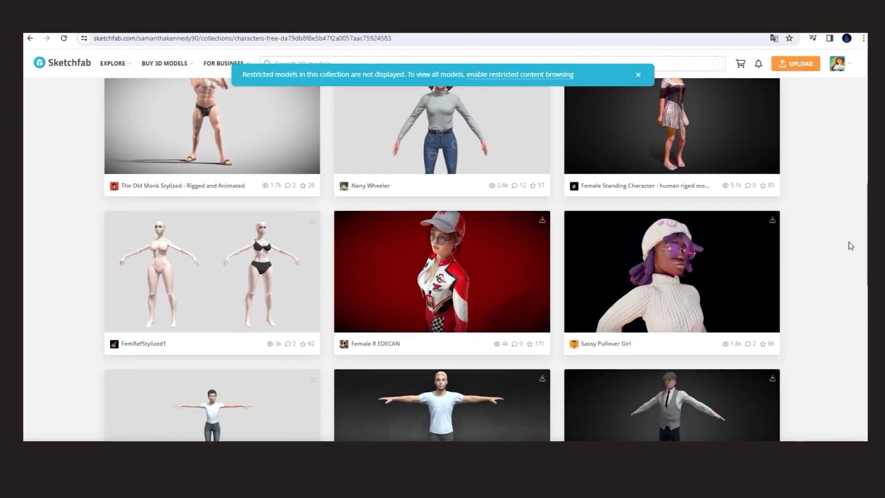
pyautogui.scroll(-15, 839, 318)
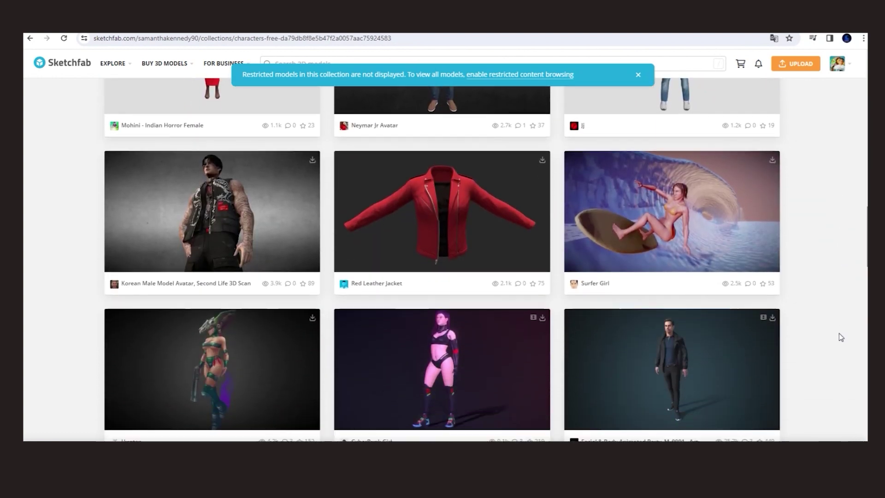
pyautogui.scroll(-15, 829, 413)
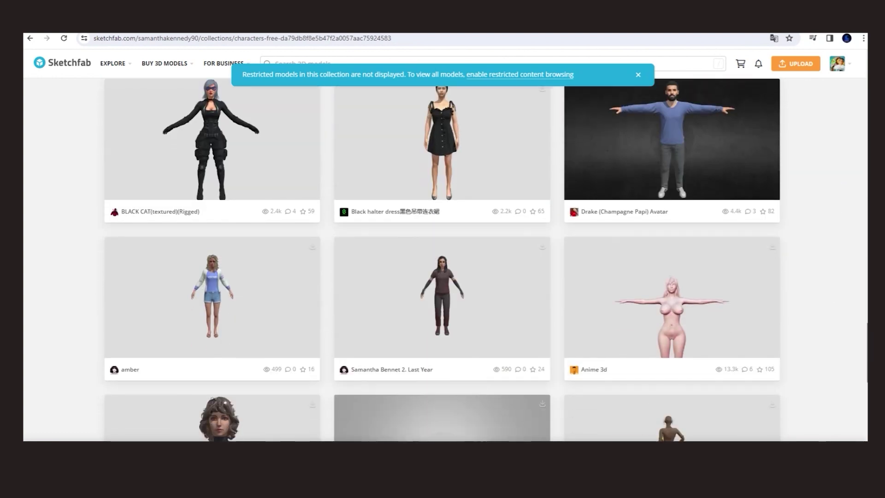
pyautogui.click(541, 141)
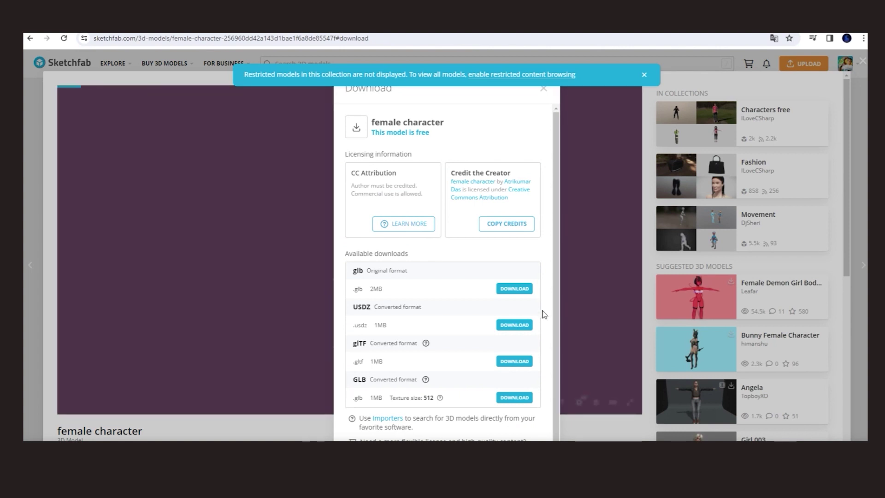
pyautogui.click(516, 291)
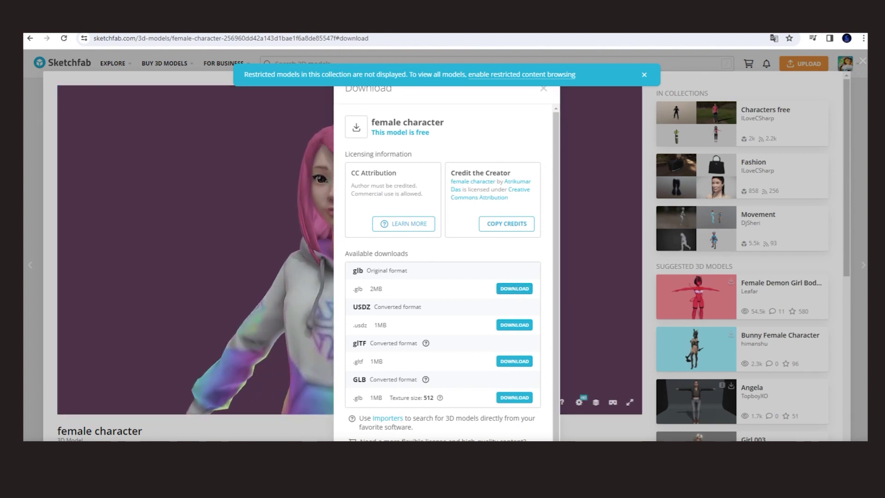
pyautogui.click(275, 303)
pyautogui.moveTo(417, 305)
pyautogui.mouseDown()
pyautogui.moveTo(413, 203)
pyautogui.moveTo(478, 233)
pyautogui.mouseUp()
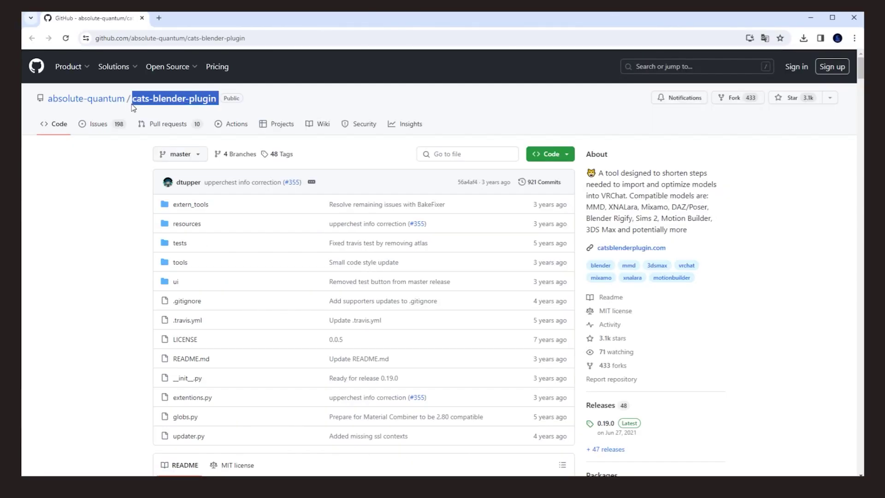
# Step: Download the cats-blender-plugin repository from GitHub as a ZIP and install cats-blender-plugin-master.zip as an add-on in Blender
pyautogui.click(553, 154)
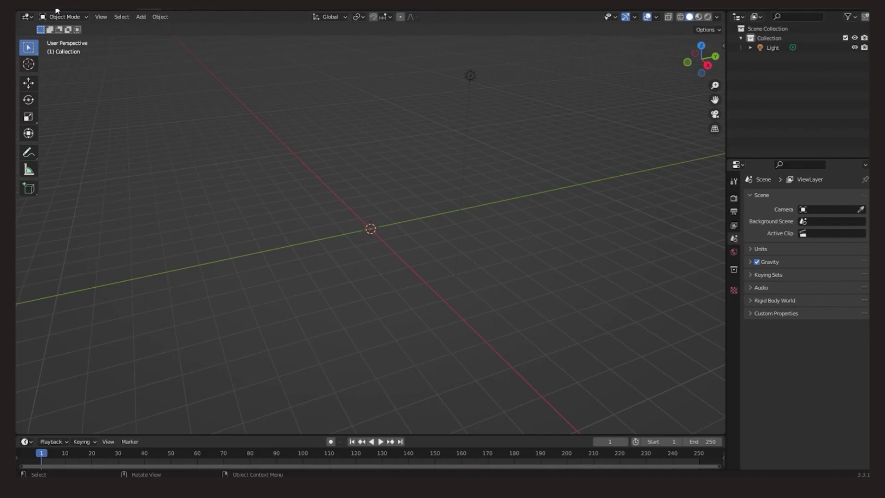
pyautogui.click(57, 7)
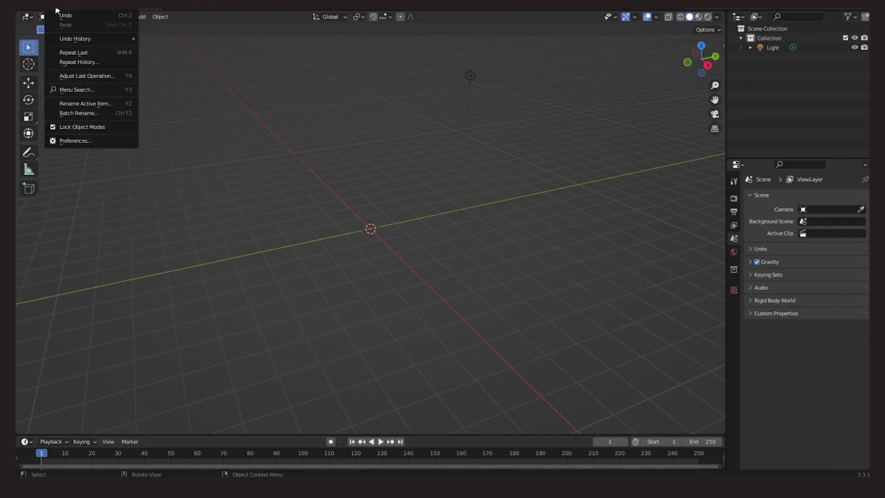
pyautogui.click(82, 143)
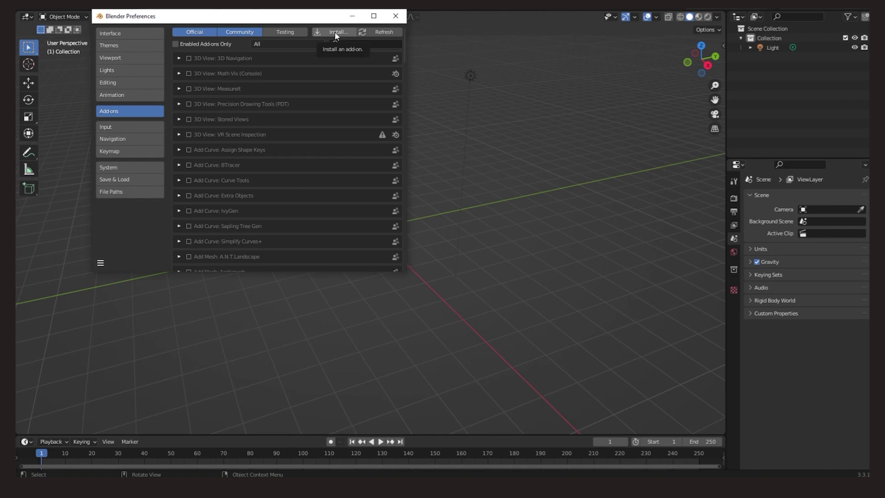
pyautogui.click(335, 32)
pyautogui.click(159, 228)
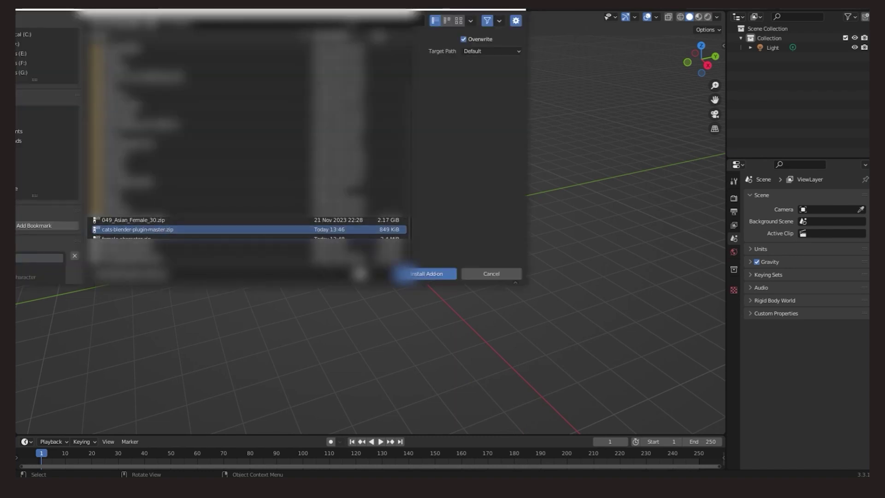
pyautogui.click(431, 276)
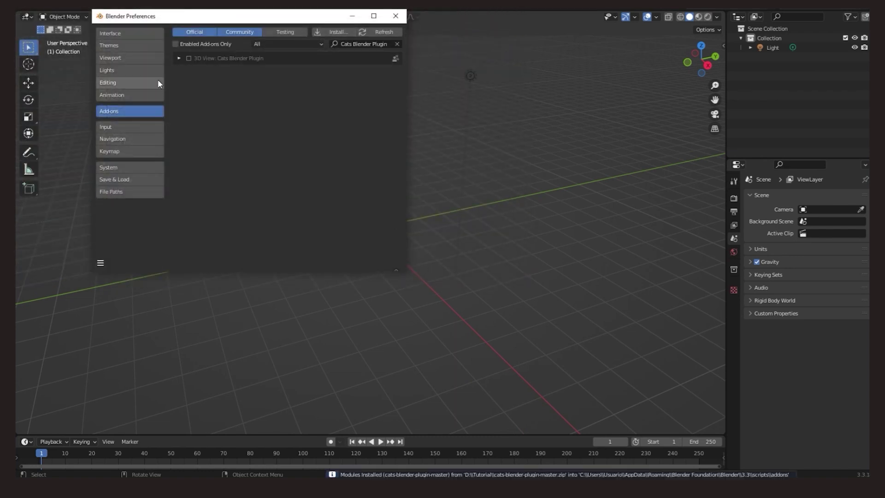
# Step: Enable the Cats Blender Plugin add-on, expand its details and close the preferences
pyautogui.click(188, 58)
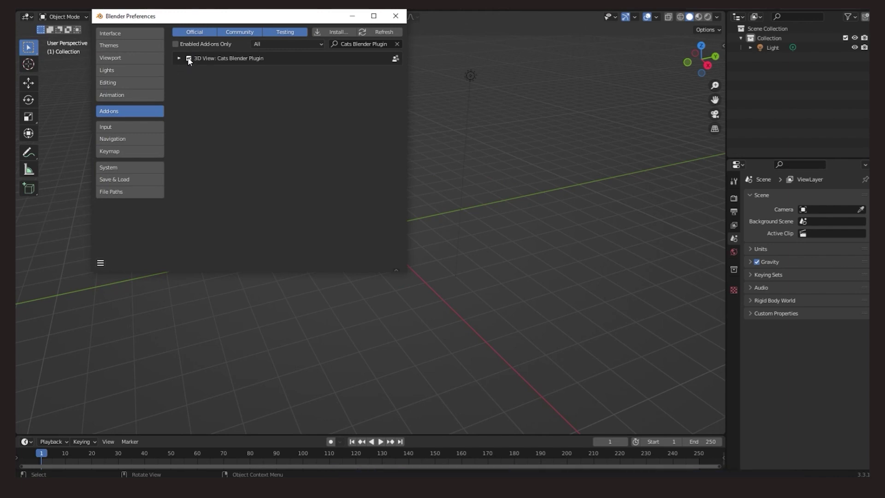
pyautogui.click(179, 58)
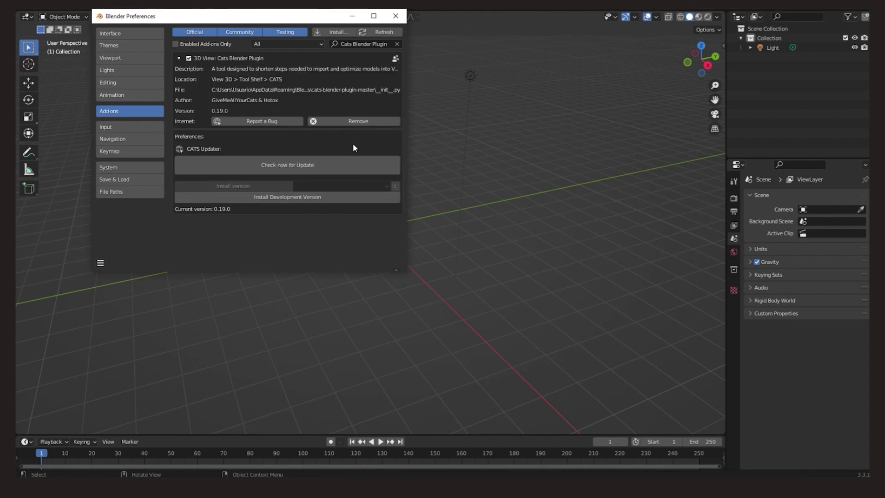
pyautogui.click(397, 18)
# Step: Import the downloaded female character file as glTF 2.0 into the scene
pyautogui.press('F4')
pyautogui.moveTo(77, 135)
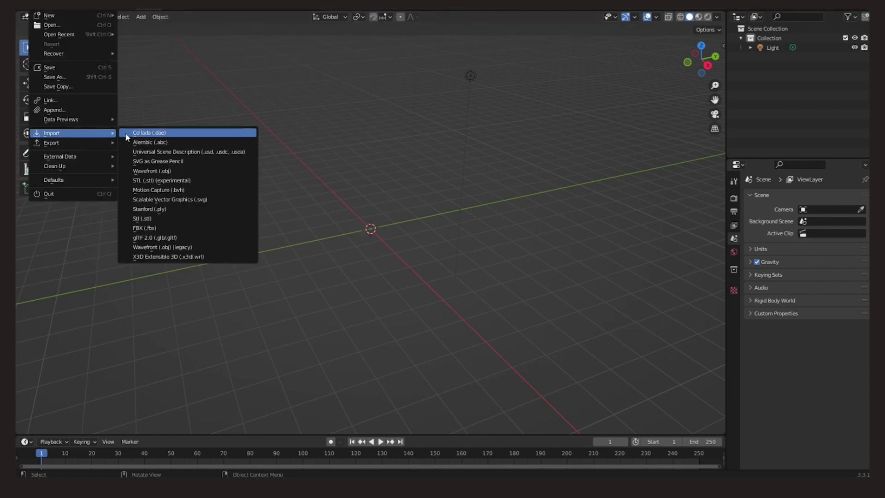
pyautogui.click(166, 238)
pyautogui.click(637, 364)
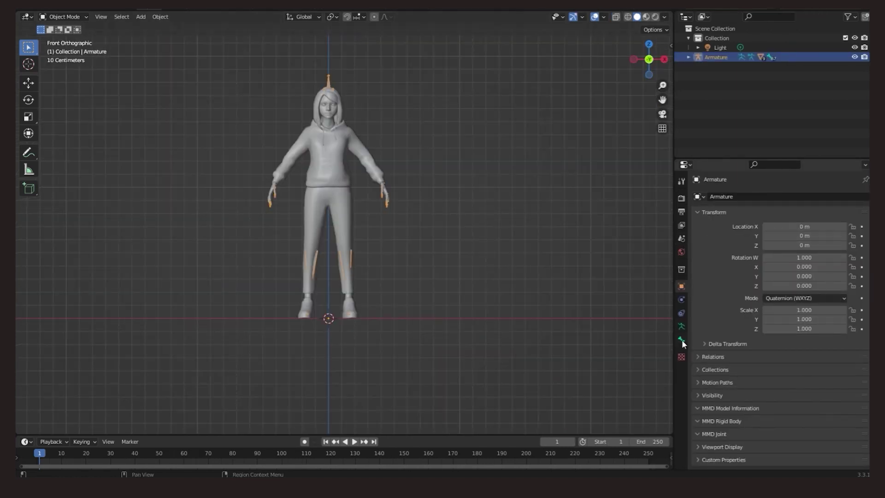
# Step: Set the armature's viewport display to In Front so its bones are drawn over the character mesh
pyautogui.click(681, 339)
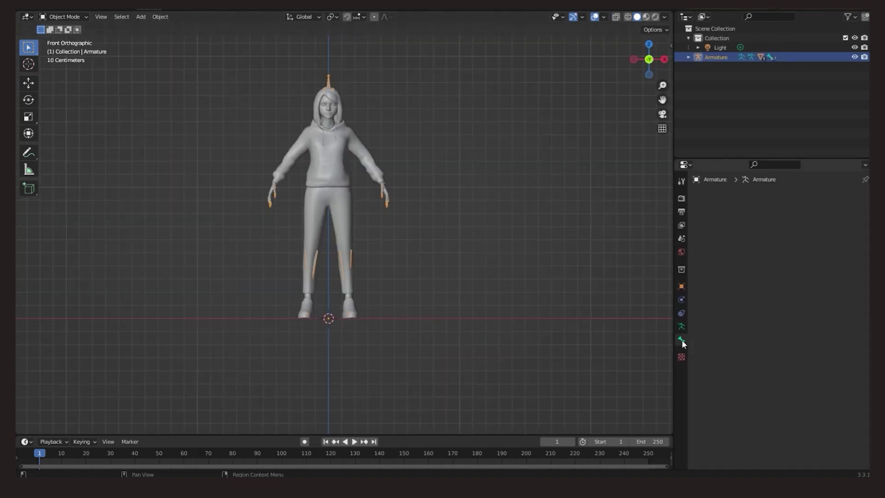
pyautogui.click(683, 325)
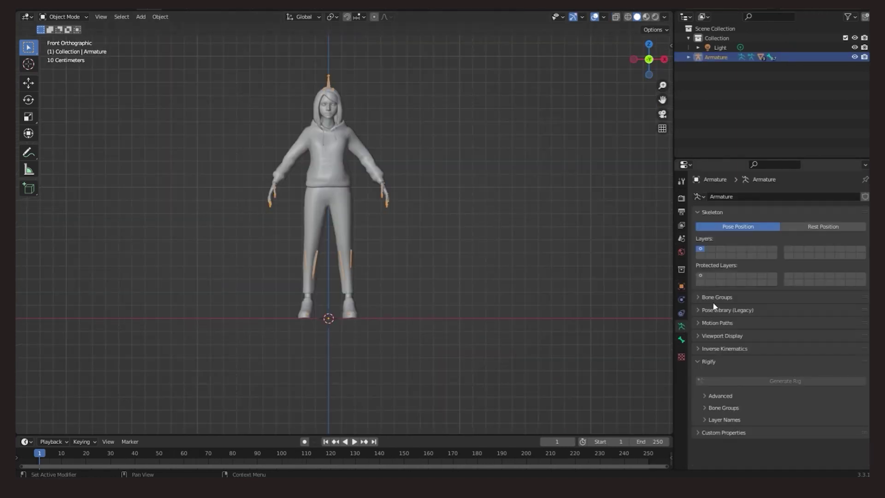
pyautogui.click(698, 336)
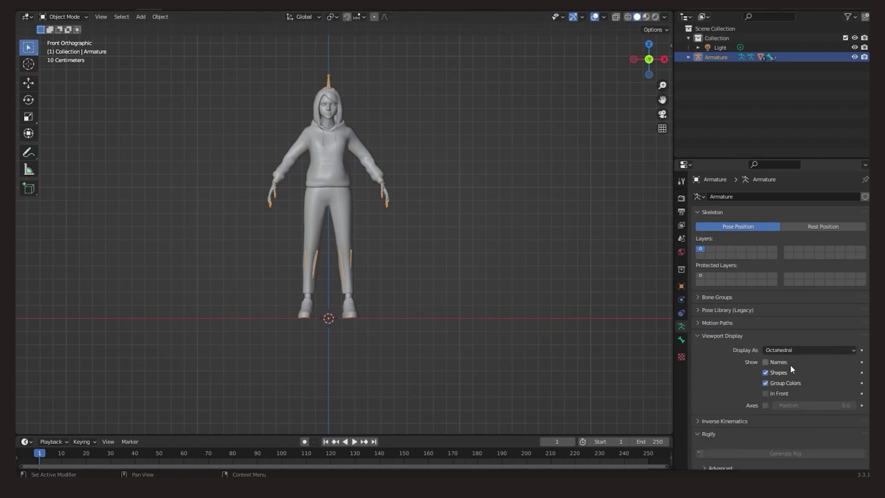
pyautogui.click(764, 393)
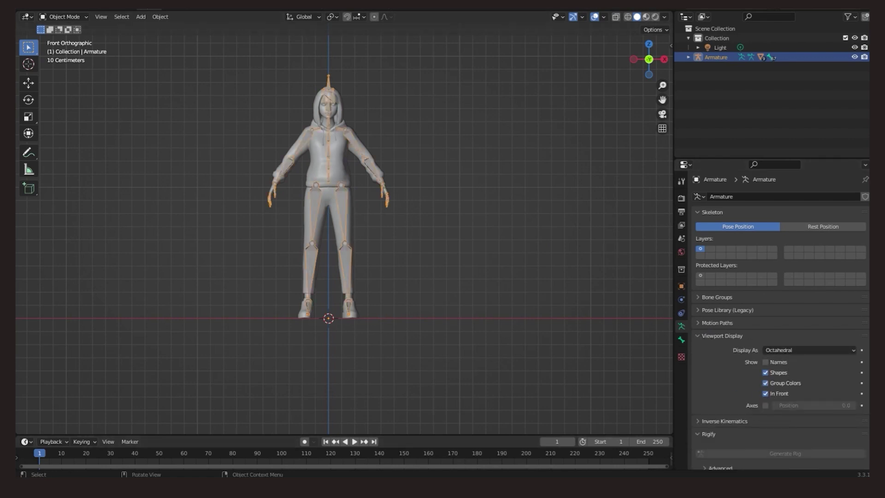
# Step: Enlarge the timeline, put the armature in Pose Mode, clear the rotation of all bones and check the timeline for keyframes
pyautogui.moveTo(414, 434); pyautogui.dragTo(415, 373)
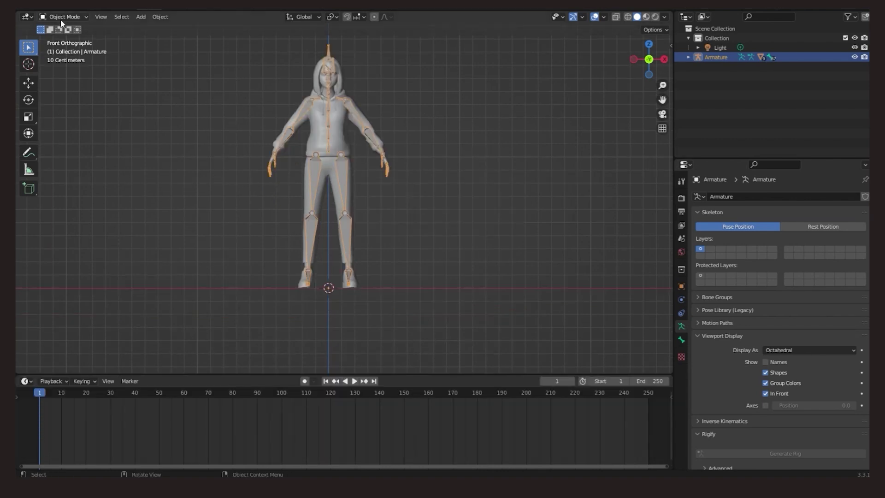
pyautogui.click(72, 48)
pyautogui.moveTo(183, 28); pyautogui.dragTo(497, 293)
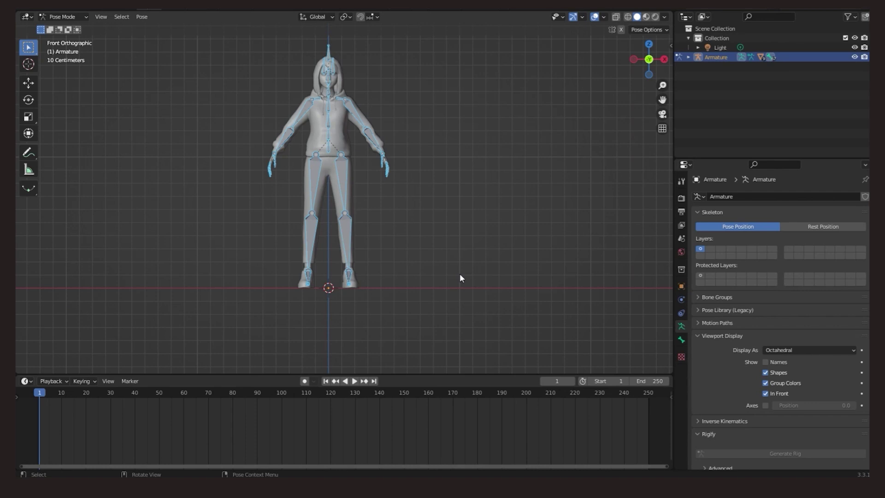
pyautogui.hotkey('alt', 'r')
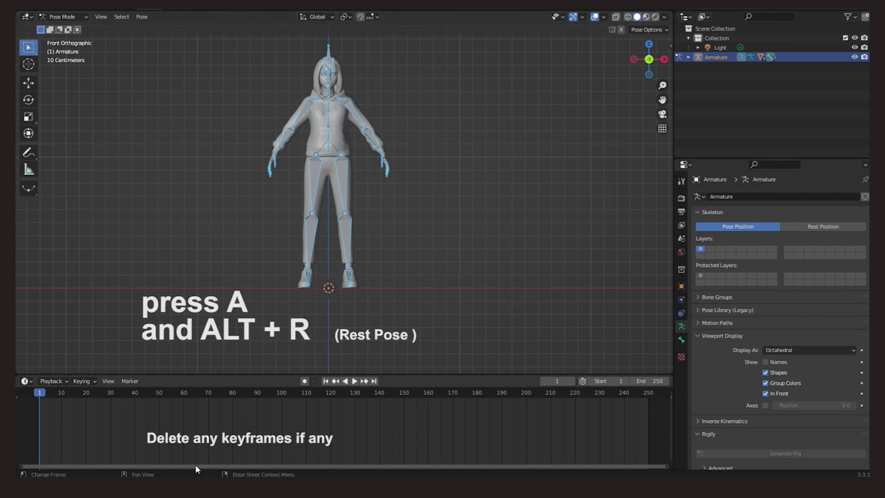
pyautogui.scroll(4, 115, 400)
pyautogui.moveTo(152, 466); pyautogui.dragTo(18, 469)
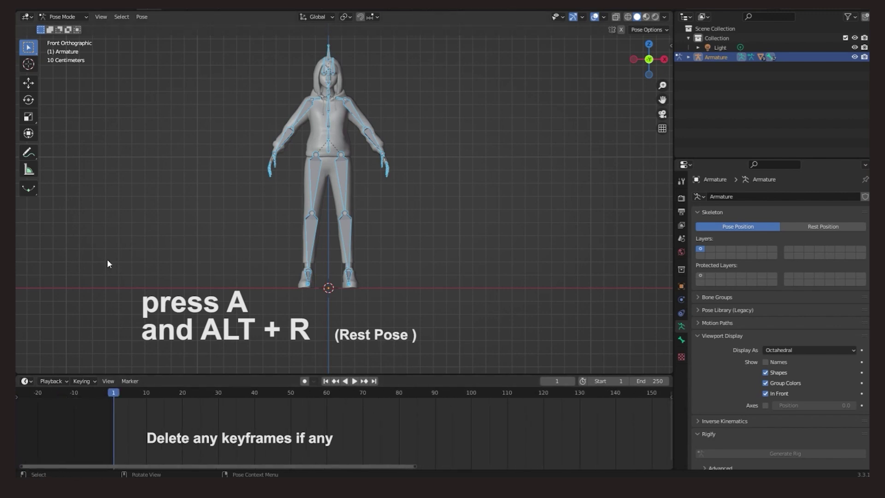
# Step: Rotate the character's left arm and hand bones in front view until the arm is horizontal for a T-pose
pyautogui.click(351, 106)
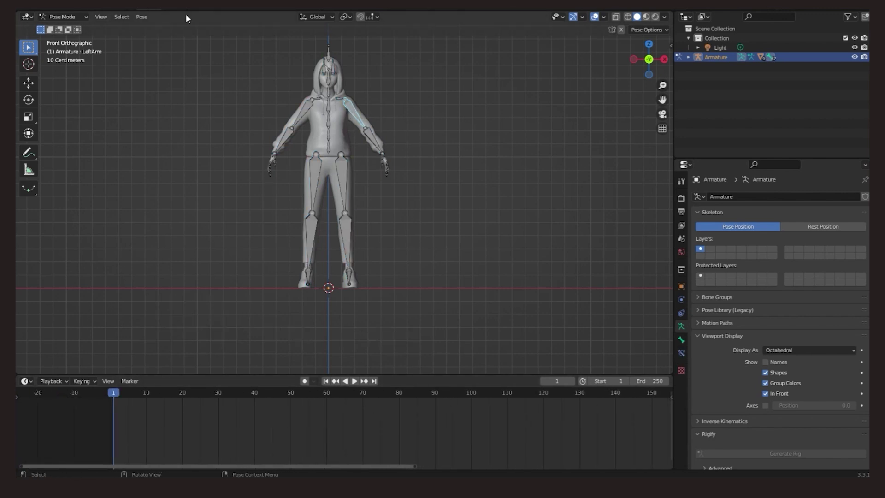
pyautogui.click(29, 64)
pyautogui.click(28, 99)
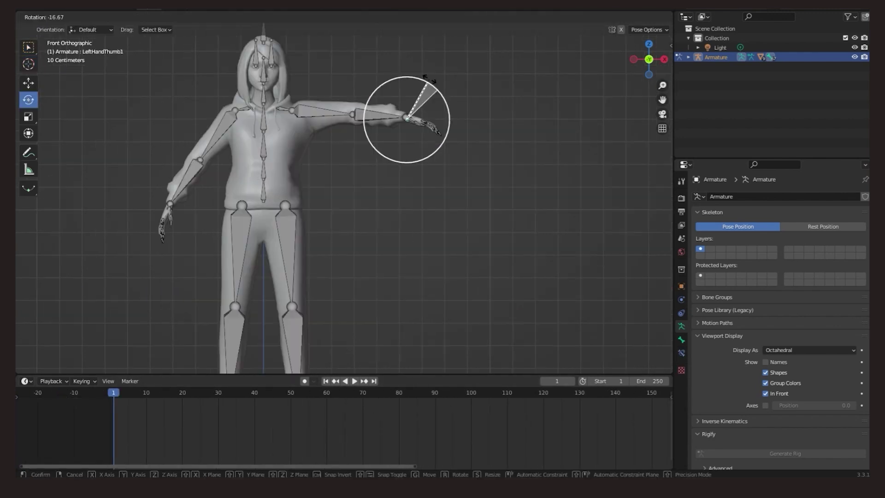
pyautogui.moveTo(438, 89); pyautogui.dragTo(429, 80)
pyautogui.click(415, 116)
# Step: Rotate the character's right arm, forearm and hand bones in front view to a horizontal T-pose matching the left arm
pyautogui.click(216, 133)
pyautogui.moveTo(248, 66); pyautogui.dragTo(282, 88)
pyautogui.click(148, 118)
pyautogui.moveTo(183, 72); pyautogui.dragTo(146, 80)
pyautogui.click(123, 118)
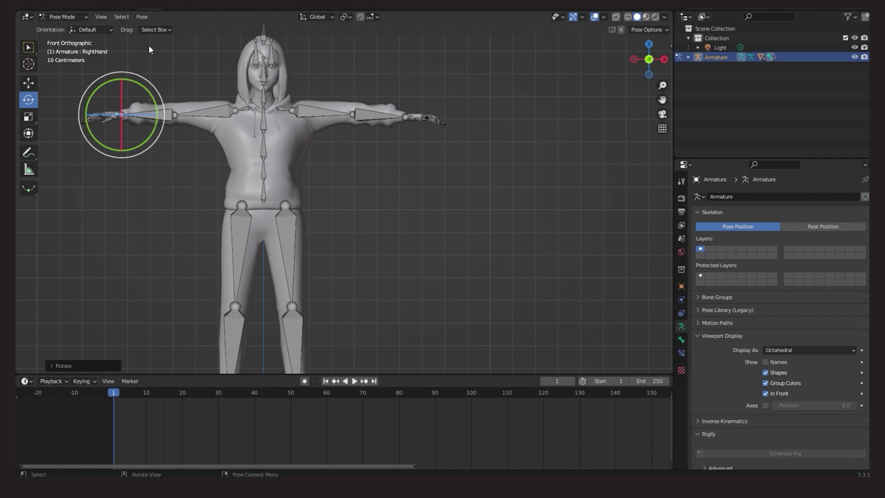
# Step: Select all bones of the armature and apply the T-pose as the rest pose with the CATS add-on
pyautogui.scroll(-1, 148, 55)
pyautogui.moveTo(128, 35); pyautogui.dragTo(430, 373)
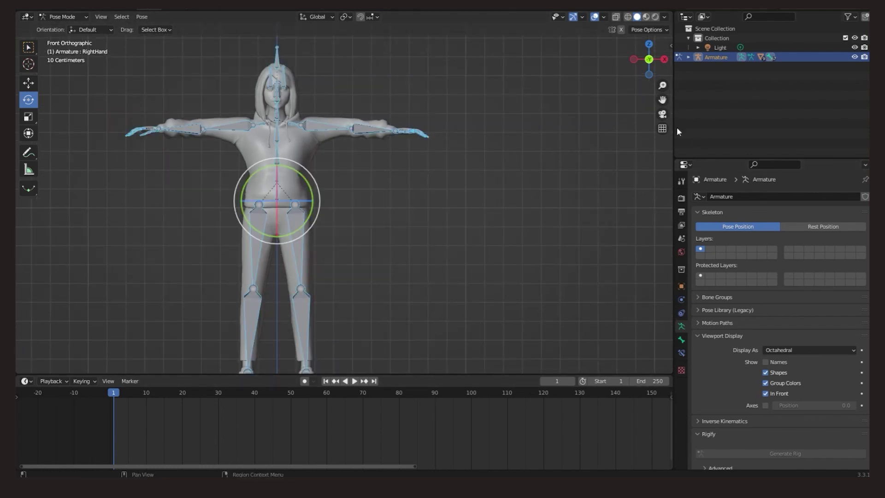
pyautogui.click(671, 49)
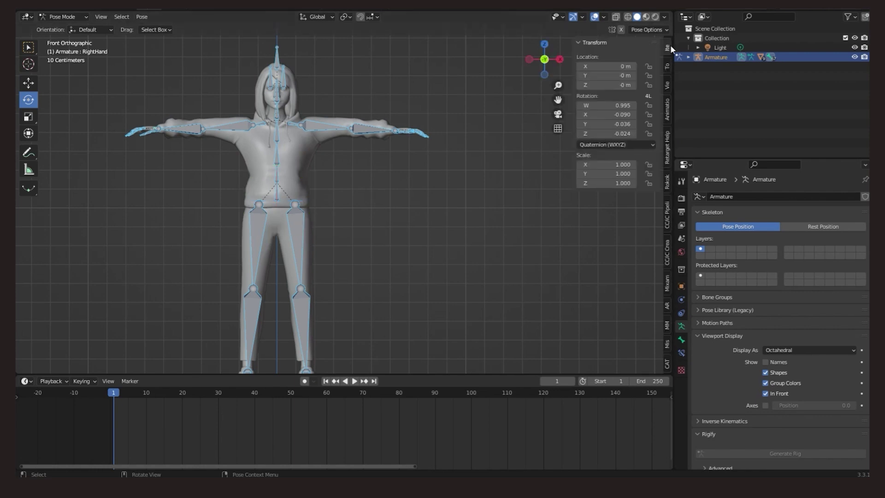
pyautogui.click(667, 364)
pyautogui.click(619, 118)
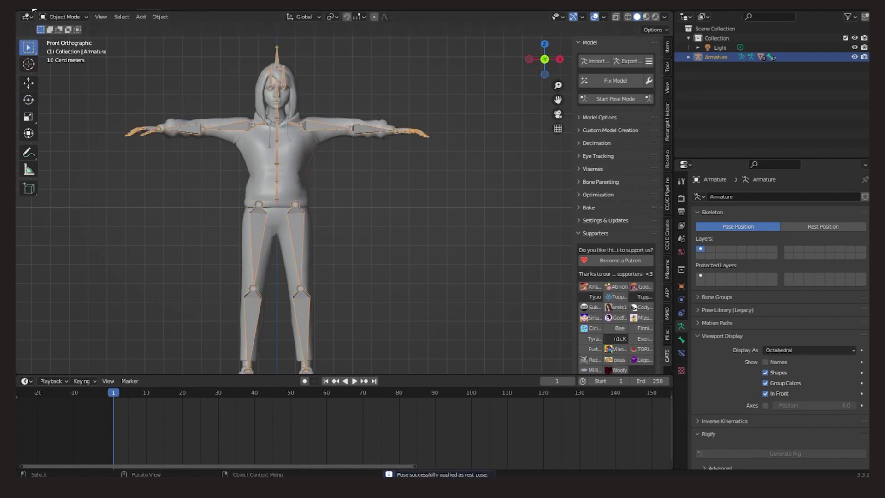
# Step: Export the character as glTF Binary to female_character.glb in the female-character source folder
pyautogui.click(34, 9)
pyautogui.moveTo(70, 143)
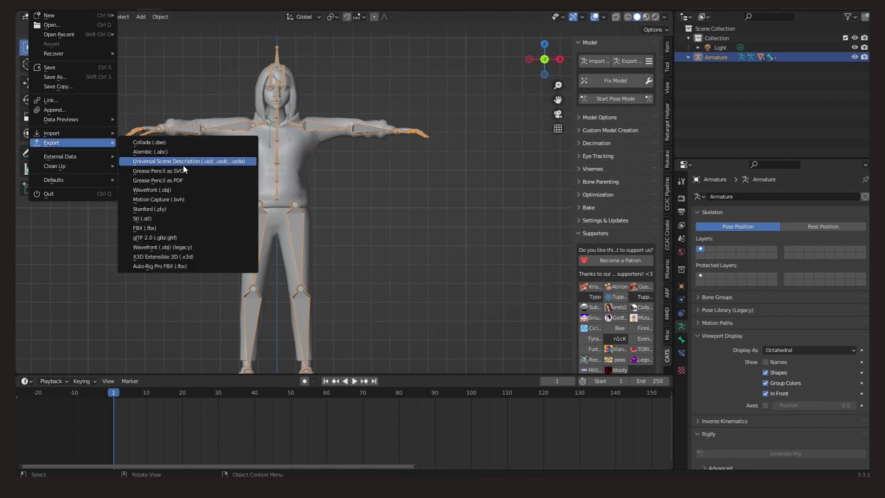
pyautogui.click(170, 238)
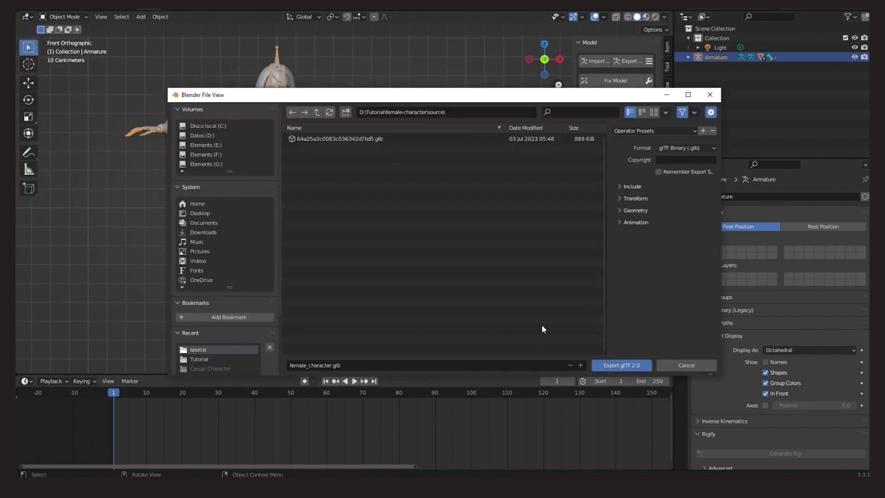
pyautogui.click(613, 367)
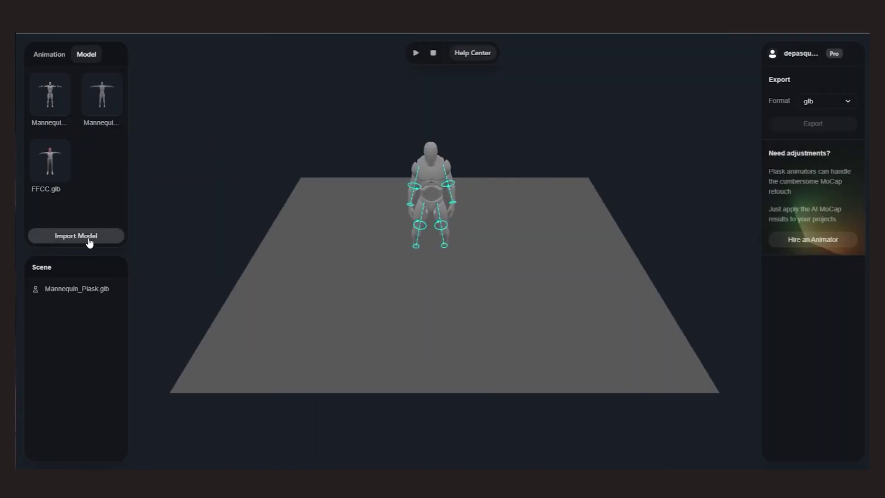
# Step: Import female_character.glb into the Plask model library and bring it into the scene
pyautogui.click(90, 237)
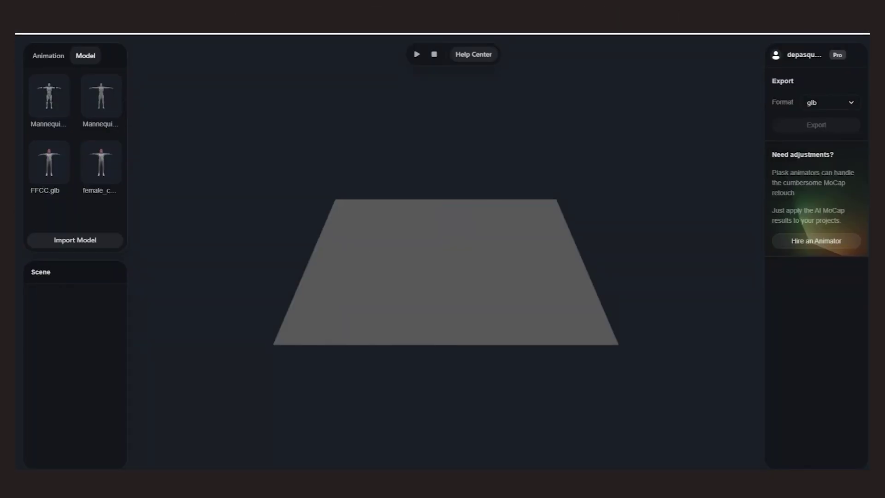
pyautogui.rightClick(98, 174)
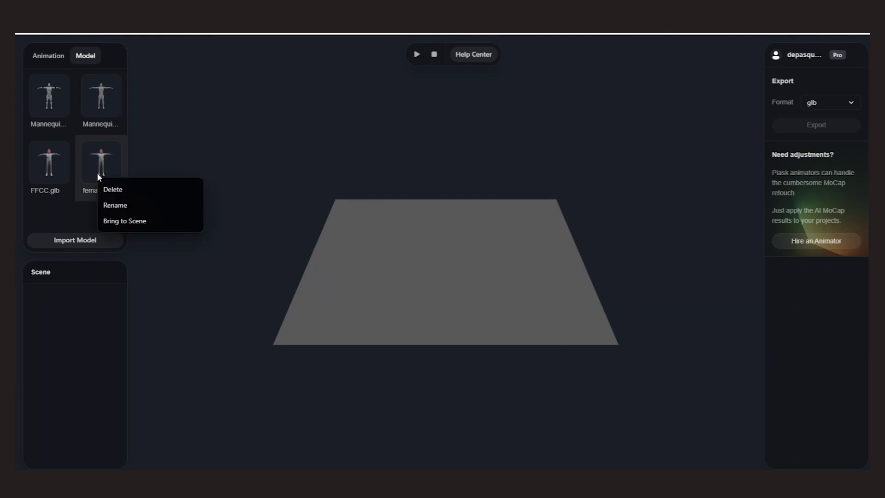
pyautogui.click(122, 222)
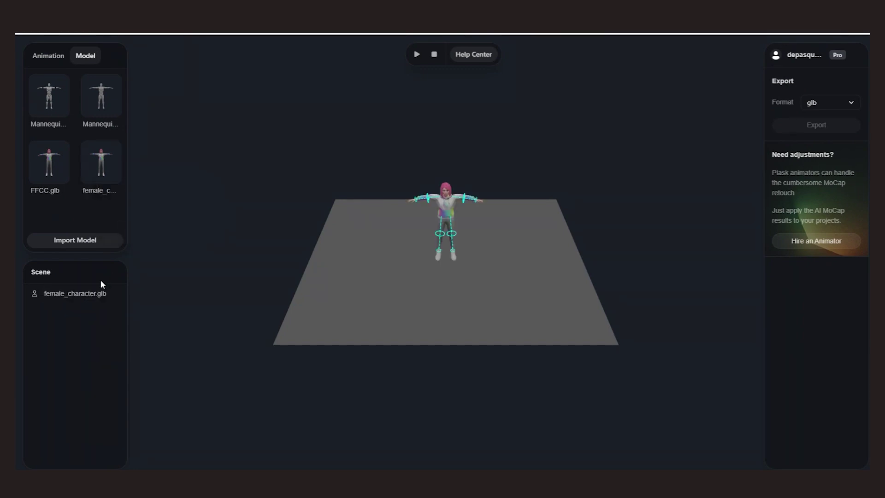
# Step: Select female_character.glb in the scene and examine its T-pose and joint controls up close
pyautogui.click(82, 297)
pyautogui.scroll(3, 450, 196)
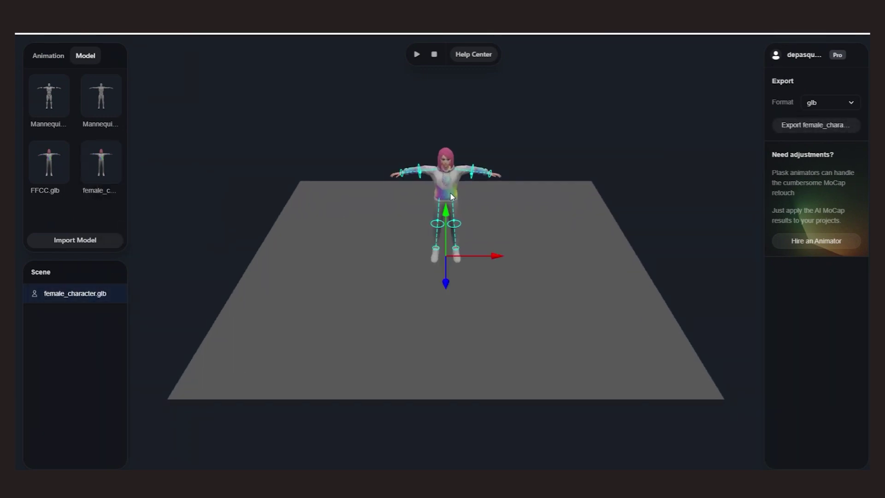
pyautogui.scroll(3, 449, 193)
pyautogui.moveTo(487, 161); pyautogui.dragTo(483, 108)
pyautogui.moveTo(474, 193); pyautogui.dragTo(450, 303, button='right')
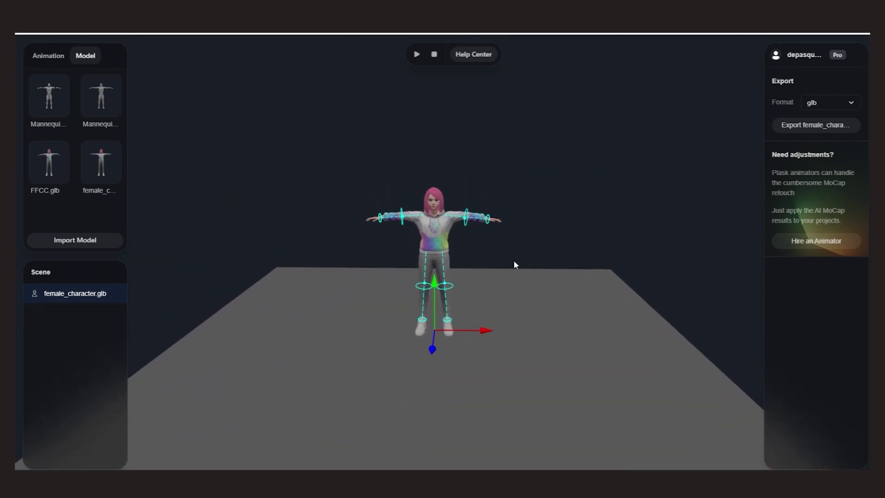
pyautogui.scroll(5, 515, 250)
pyautogui.scroll(-2, 513, 250)
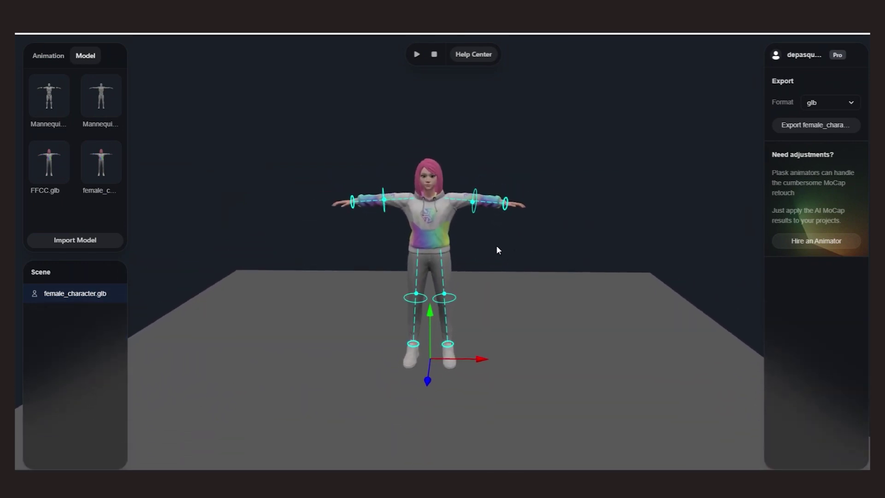
# Step: Apply the test_run motion to female_character.glb in the scene, preview the animation, and stop playback
pyautogui.click(52, 56)
pyautogui.scroll(-2, 126, 199)
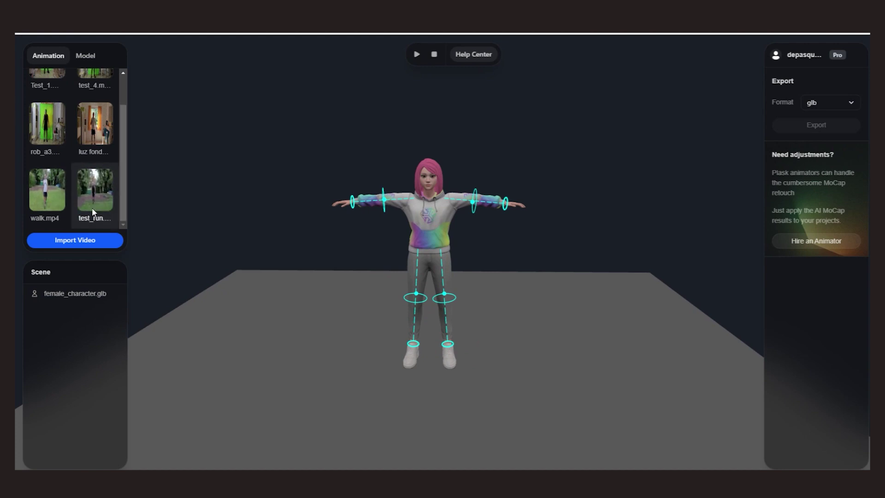
pyautogui.moveTo(92, 202); pyautogui.dragTo(73, 295)
pyautogui.click(416, 56)
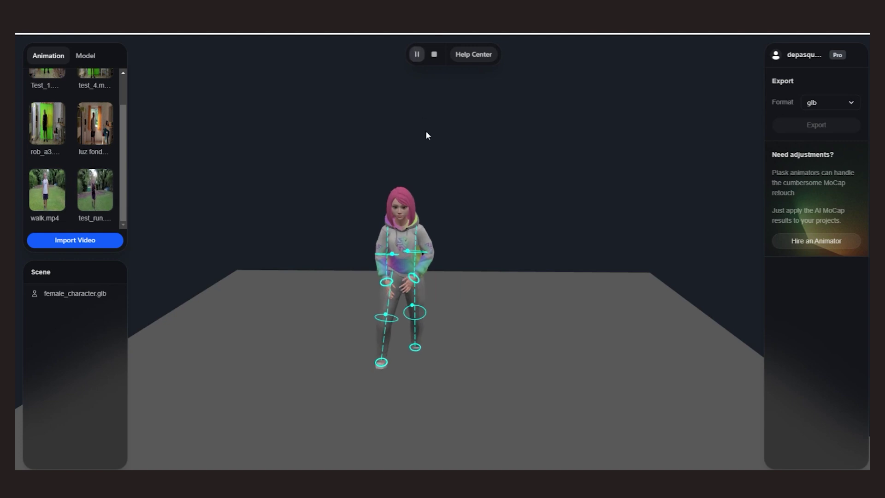
pyautogui.moveTo(430, 201); pyautogui.dragTo(631, 165)
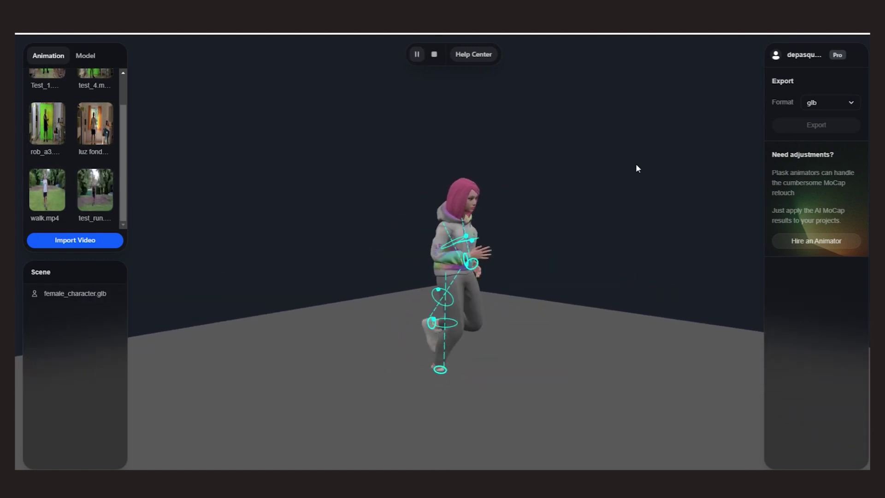
pyautogui.moveTo(624, 168); pyautogui.dragTo(380, 183)
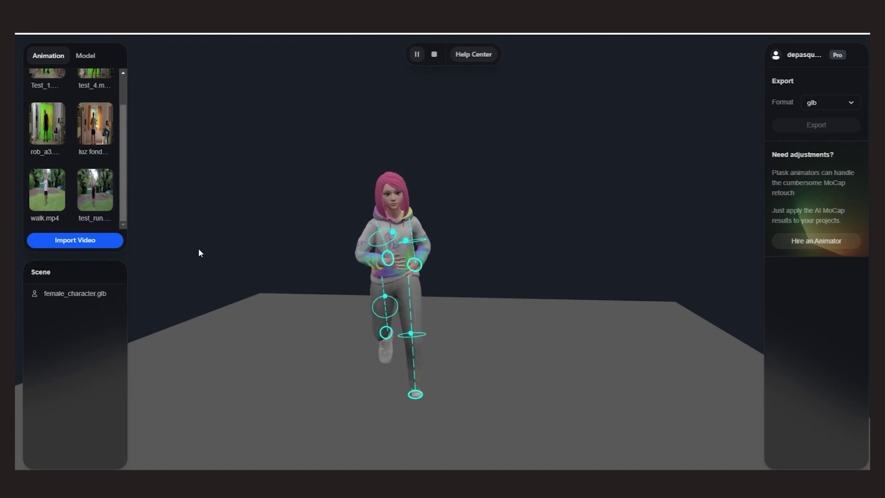
pyautogui.click(434, 55)
pyautogui.moveTo(432, 244); pyautogui.dragTo(465, 230)
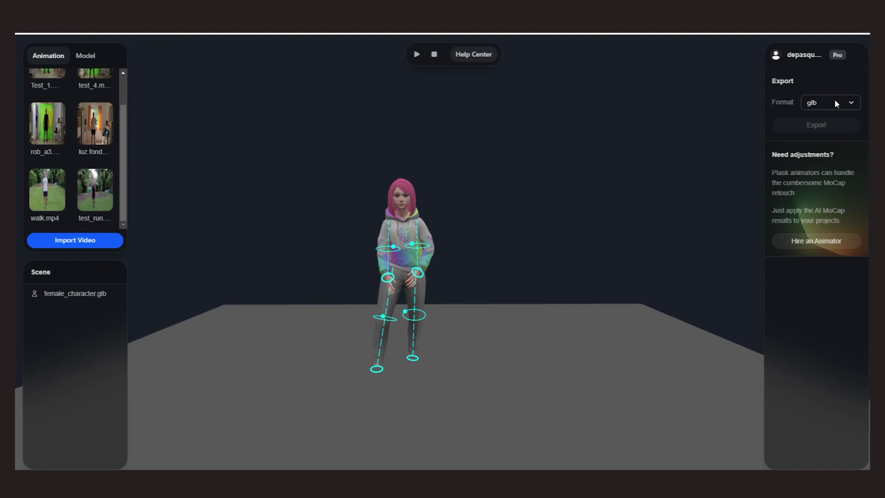
# Step: Select female_character.glb in the scene and set its export format to fbx_unreal
pyautogui.click(74, 295)
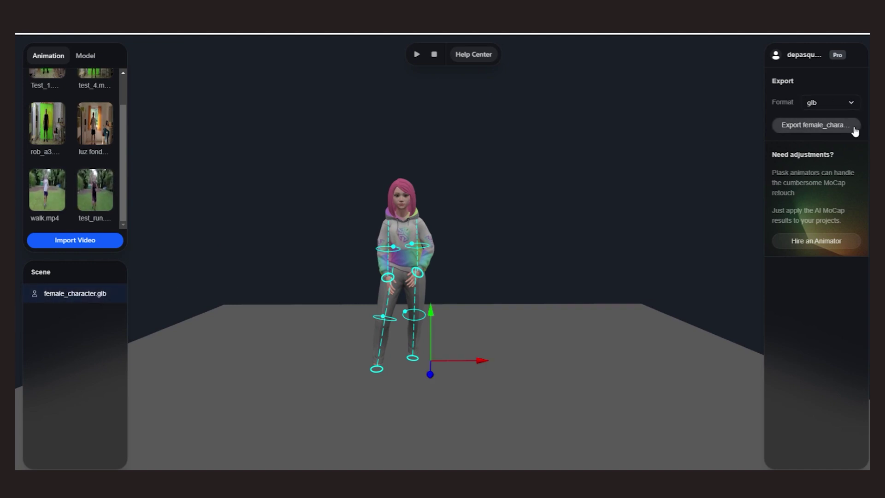
pyautogui.click(838, 105)
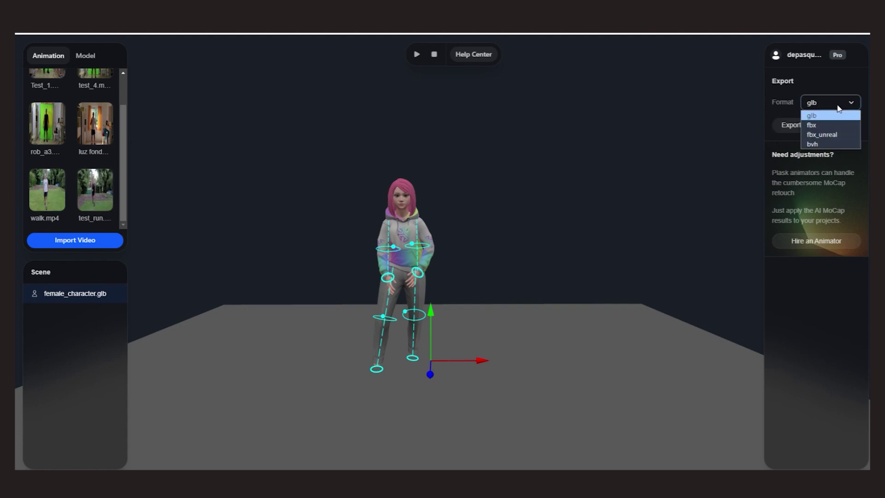
pyautogui.click(816, 138)
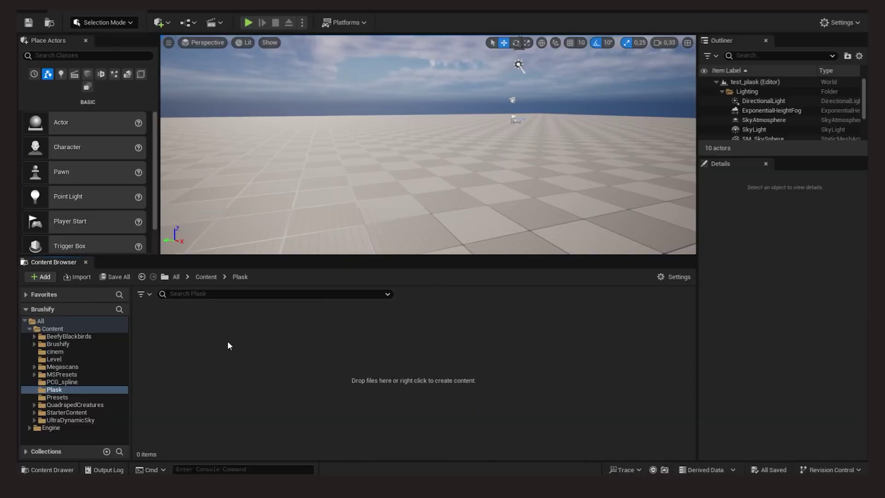
# Step: In Unreal Engine, import female_character_export.fbx as a skeletal mesh into the Plask content folder and dismiss the message log
pyautogui.rightClick(227, 341)
pyautogui.click(244, 120)
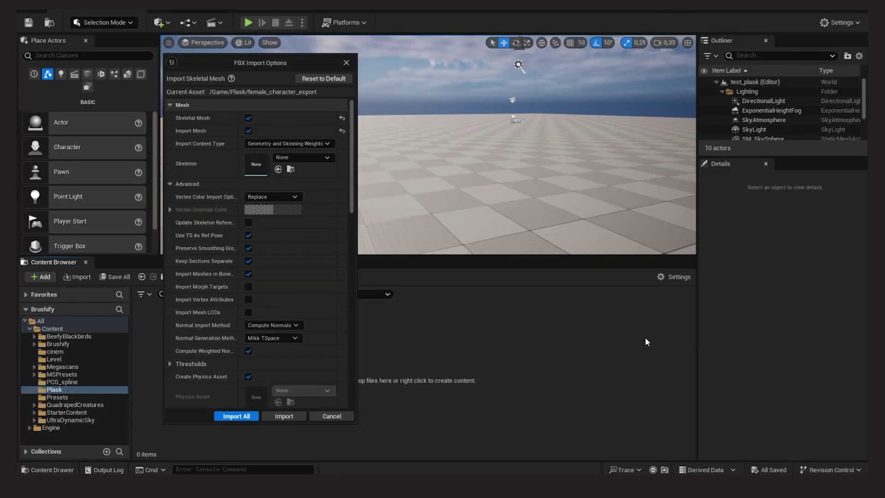
pyautogui.moveTo(353, 163); pyautogui.dragTo(382, 314)
pyautogui.click(236, 416)
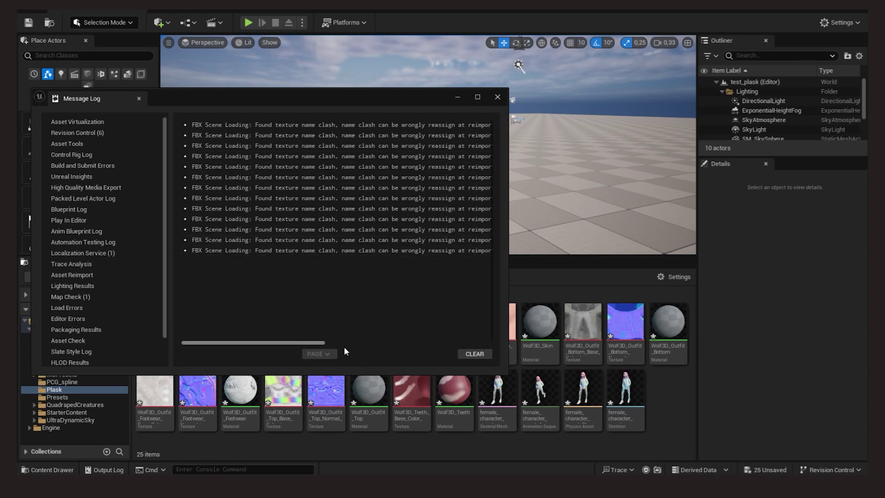
pyautogui.moveTo(310, 343); pyautogui.dragTo(484, 342)
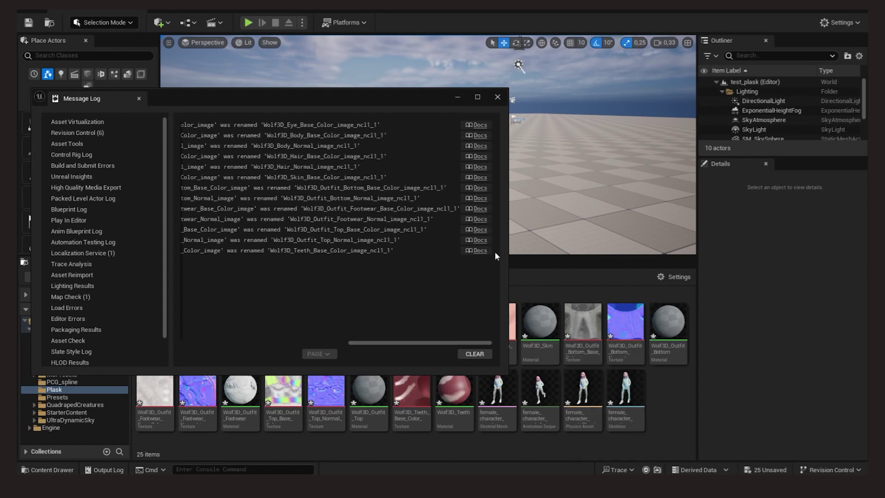
pyautogui.click(497, 98)
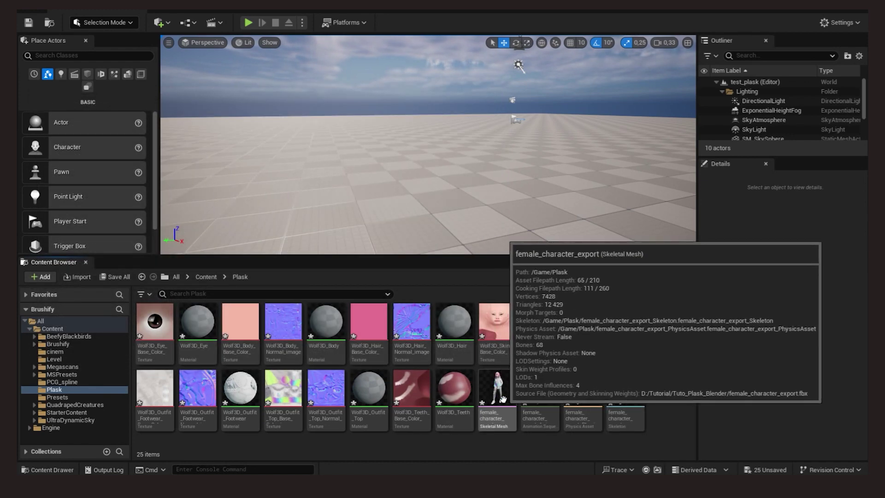
# Step: Place the female_character_export skeletal mesh on the level floor and add it as an actor to the test level sequence
pyautogui.moveTo(502, 399); pyautogui.dragTo(440, 199)
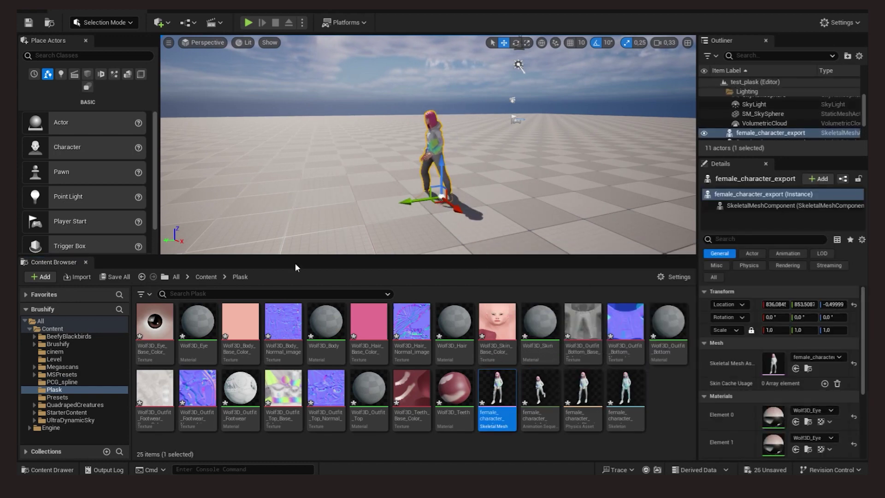
pyautogui.moveTo(277, 203); pyautogui.dragTo(261, 177, button='right')
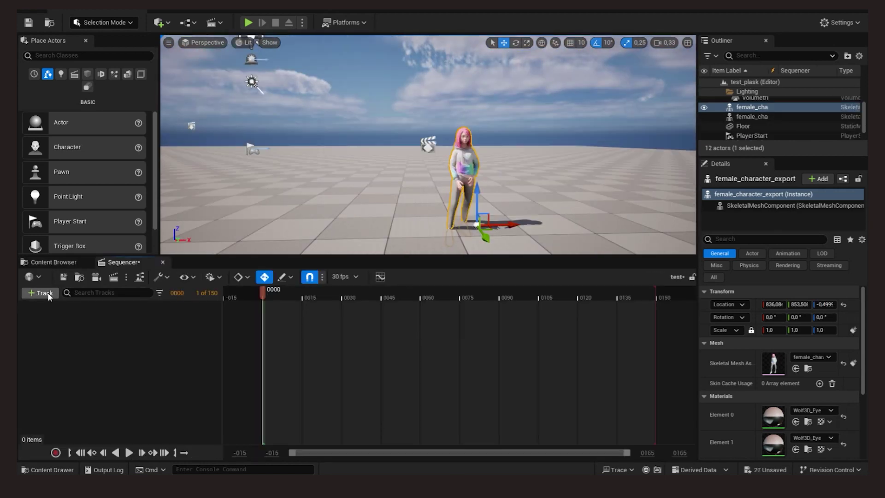
pyautogui.click(48, 292)
pyautogui.moveTo(60, 305)
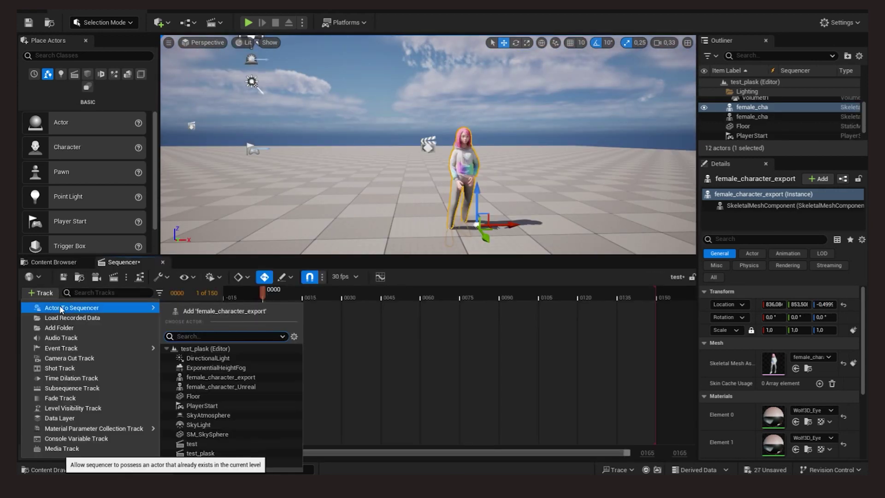
pyautogui.click(223, 311)
# Step: Raise the character to a Z location of about 16.8 and add female_character_export_Anim to its animation track at frame 0
pyautogui.moveTo(477, 189); pyautogui.dragTo(486, 174)
pyautogui.press('d')
pyautogui.moveTo(518, 174); pyautogui.dragTo(475, 194, button='right')
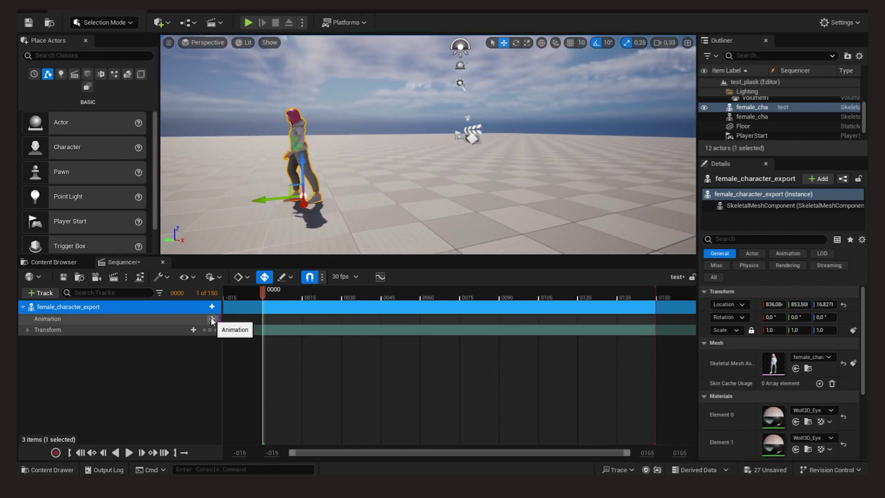
pyautogui.click(212, 319)
pyautogui.click(263, 365)
pyautogui.moveTo(279, 294)
pyautogui.mouseDown()
pyautogui.moveTo(361, 304)
pyautogui.moveTo(271, 305)
pyautogui.mouseUp()
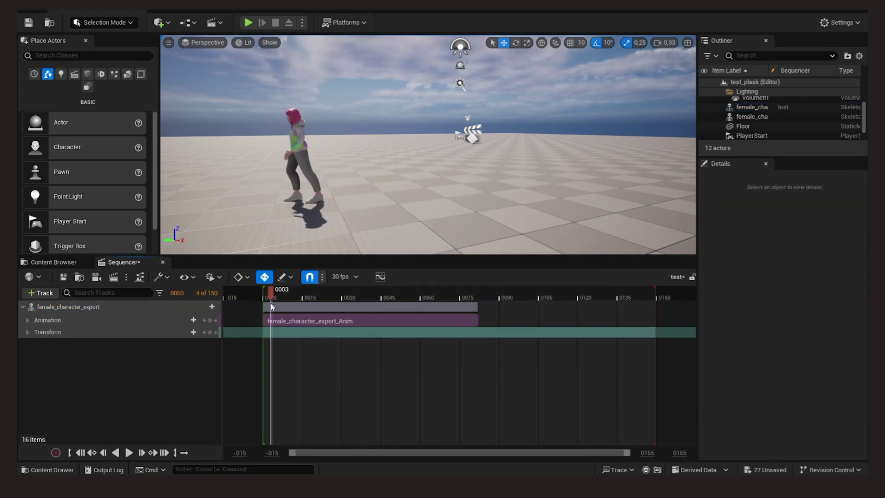
# Step: Key the character's location, rotation and scale at frame 0 in its transform track
pyautogui.click(28, 331)
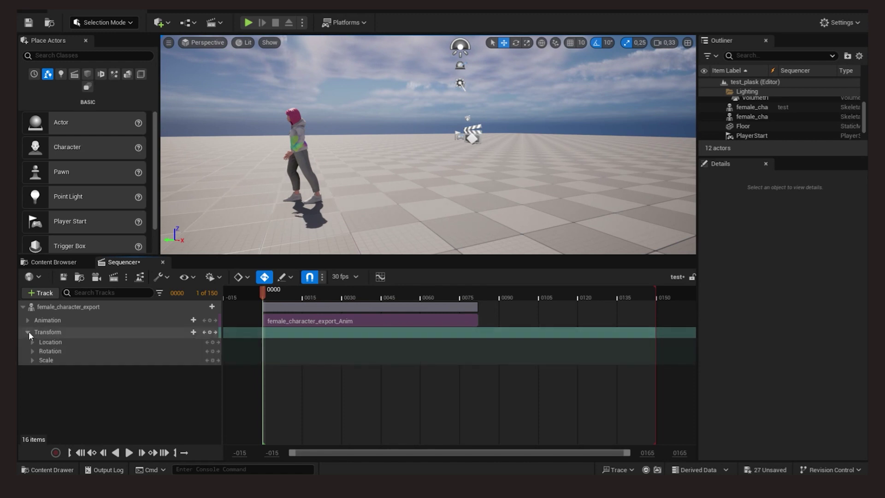
pyautogui.click(210, 332)
# Step: At frame 80, move the character forward along its running direction to key its new location
pyautogui.click(272, 293)
pyautogui.moveTo(273, 289); pyautogui.dragTo(475, 310)
pyautogui.moveTo(474, 155); pyautogui.dragTo(396, 162, button='right')
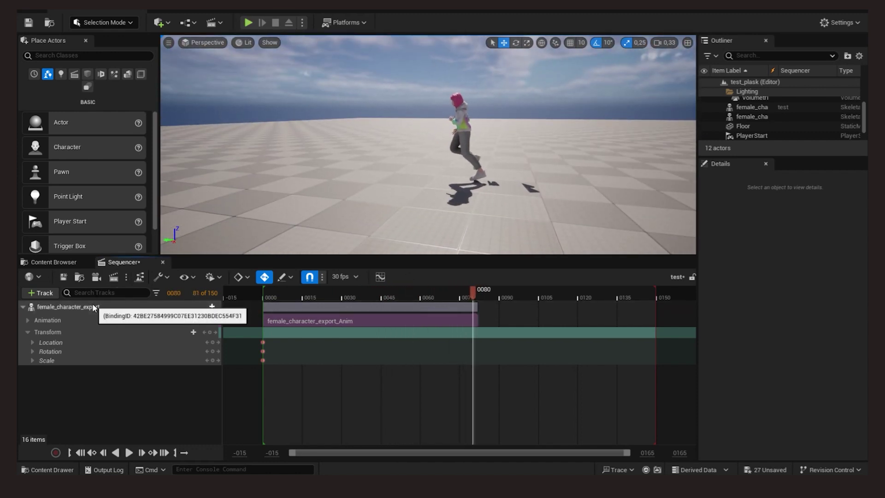
pyautogui.click(92, 306)
pyautogui.moveTo(480, 175); pyautogui.dragTo(334, 150)
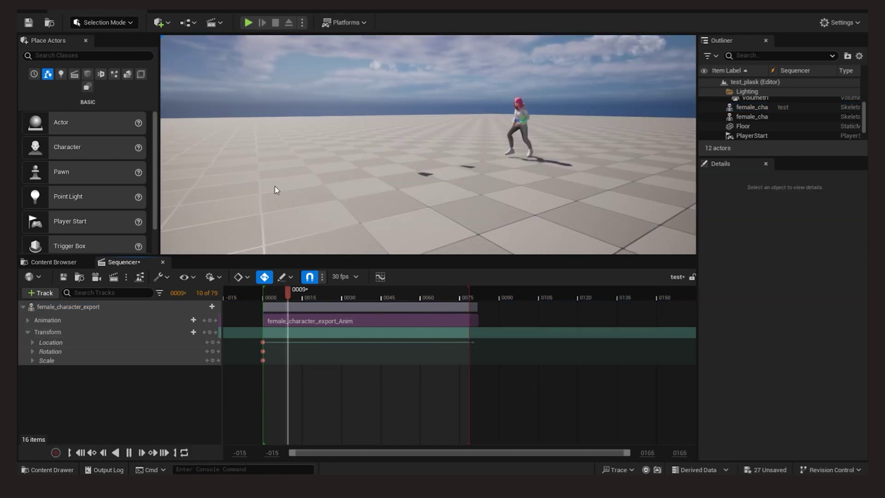
pyautogui.moveTo(276, 192); pyautogui.dragTo(277, 170, button='right')
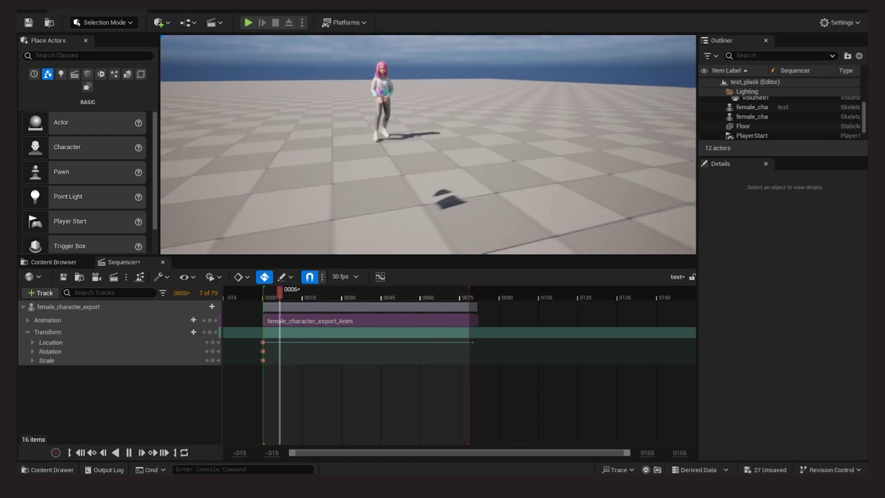